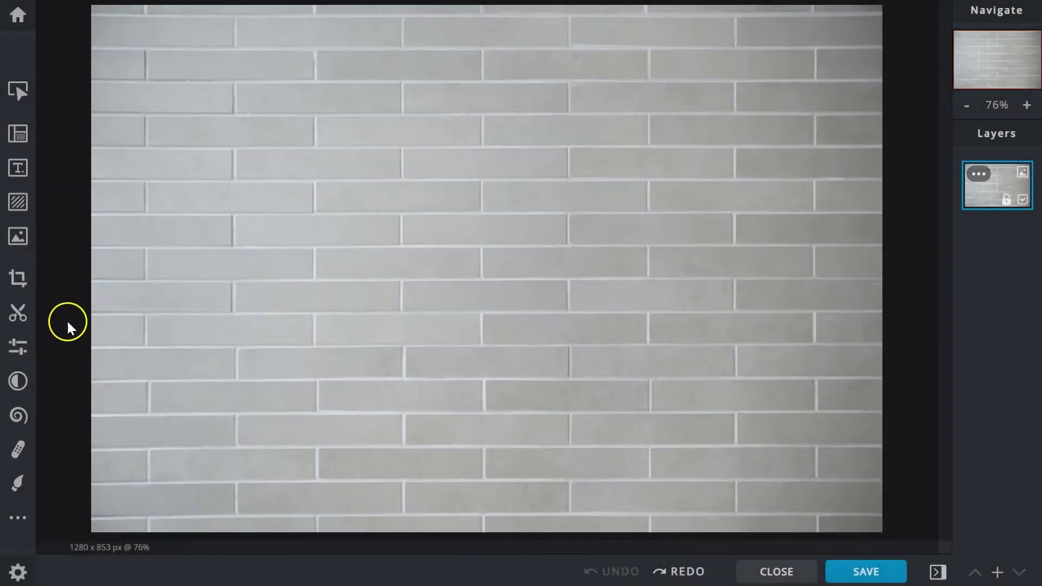
# Open the Cutout tools on the brick-wall photo, trying Remove mode before settling back on Keep
pyautogui.click(18, 315)
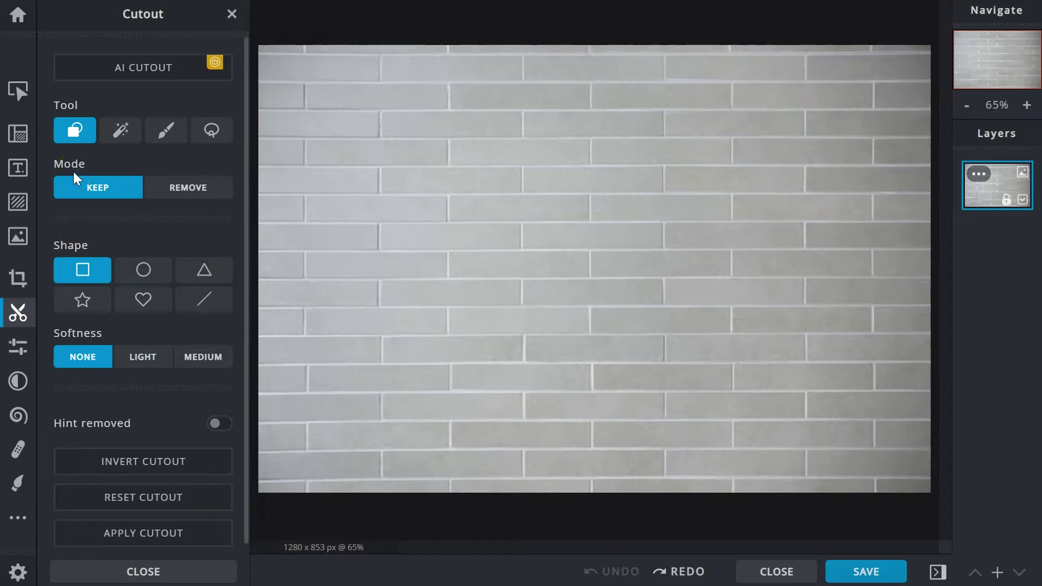
pyautogui.click(72, 188)
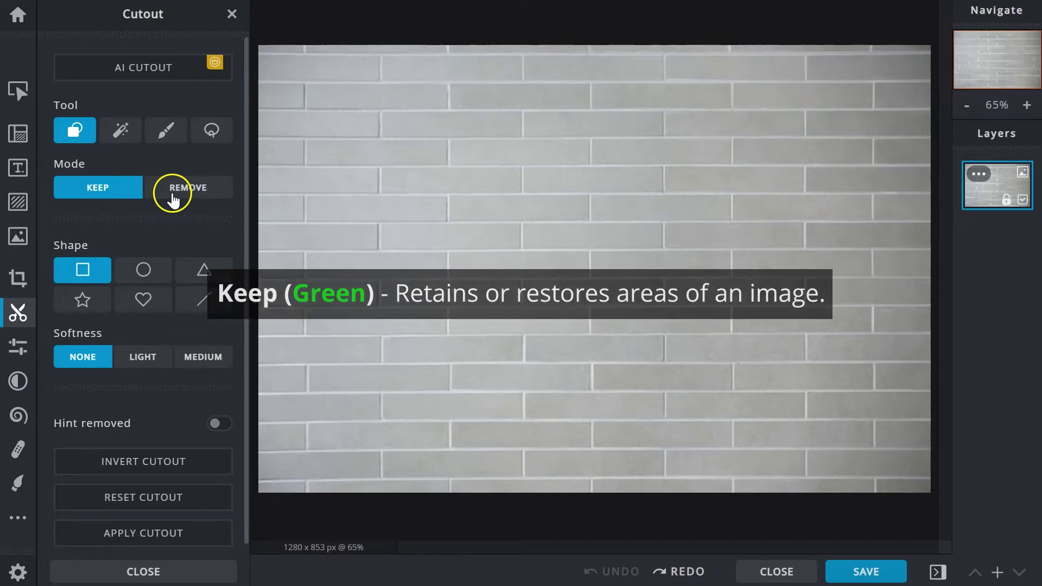
pyautogui.click(173, 199)
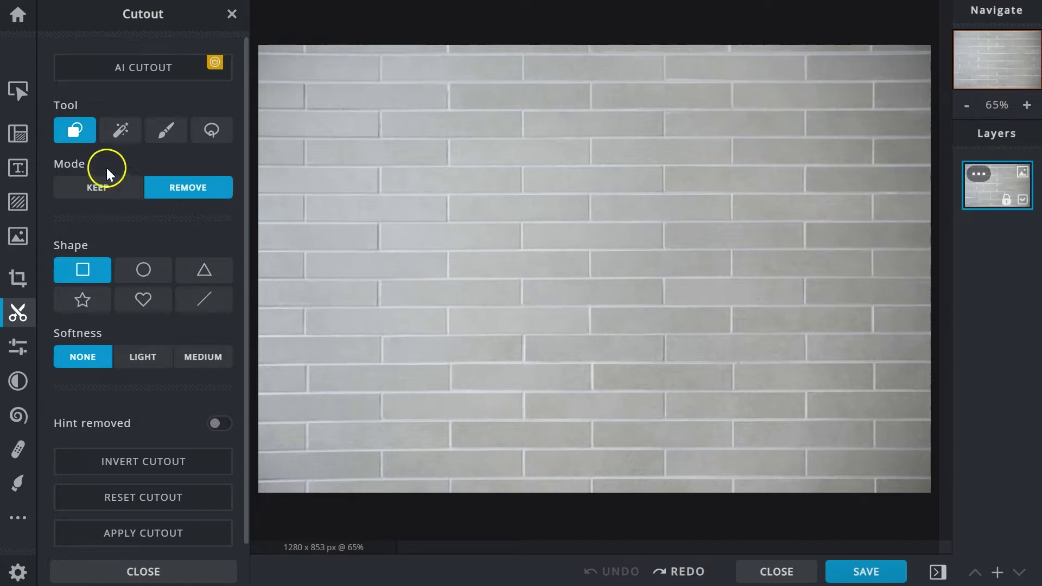
pyautogui.click(79, 133)
pyautogui.click(88, 195)
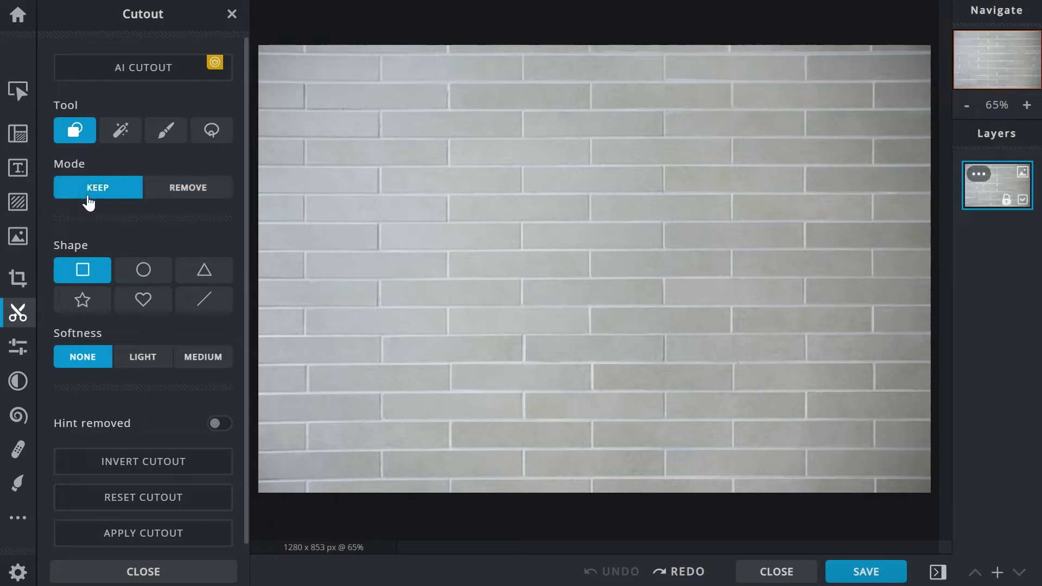
# Pick the star shape and drag a star across the middle of the brick wall
pyautogui.click(83, 300)
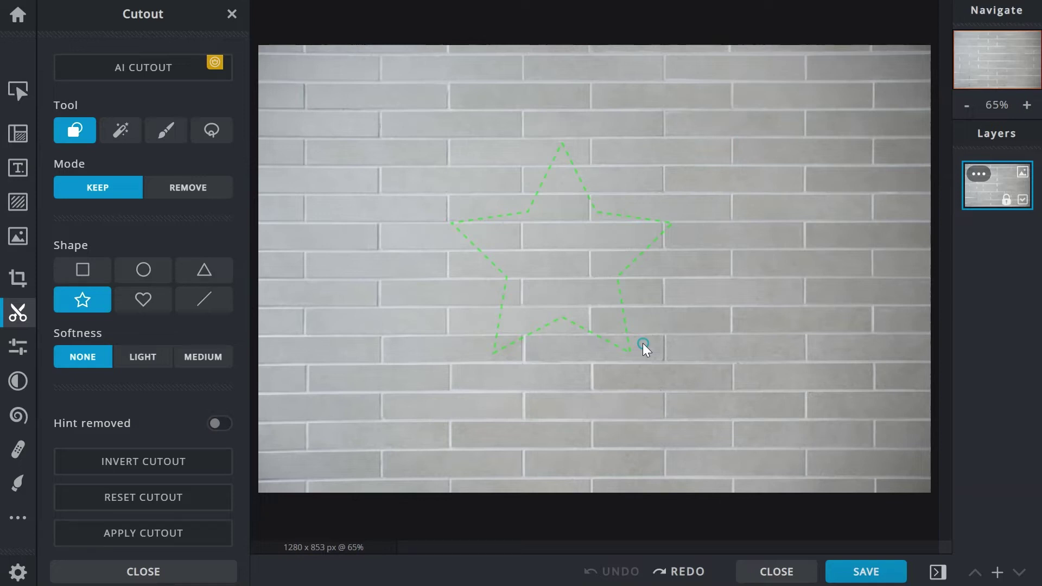
pyautogui.moveTo(642, 343); pyautogui.dragTo(643, 341)
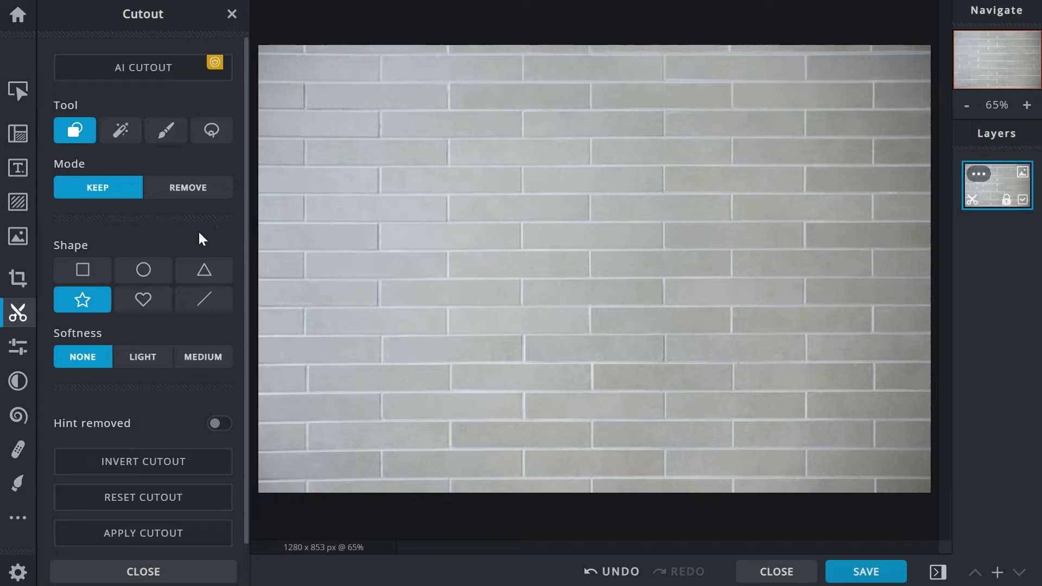
pyautogui.click(186, 187)
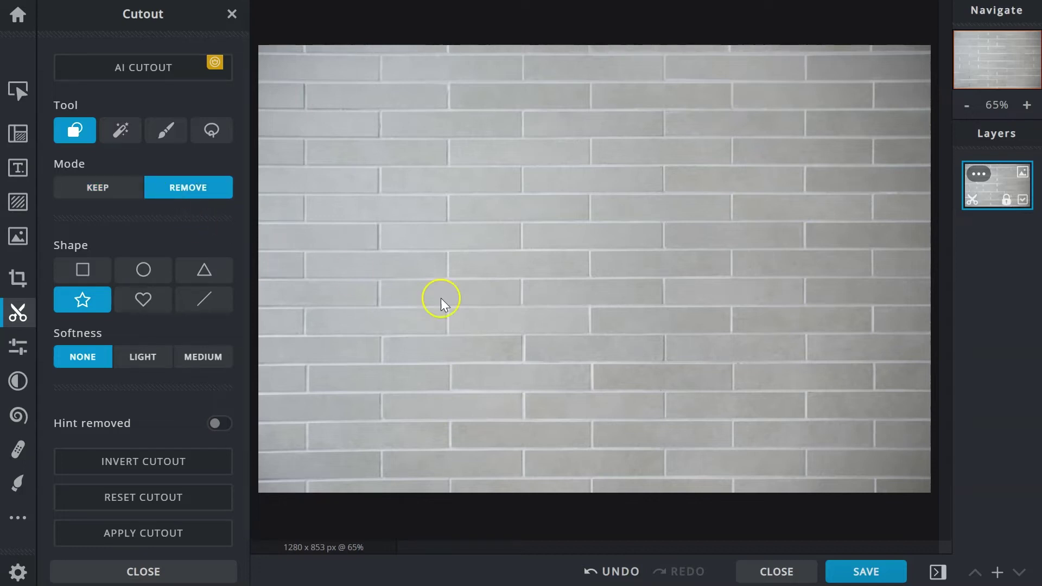
pyautogui.moveTo(617, 332); pyautogui.dragTo(637, 366)
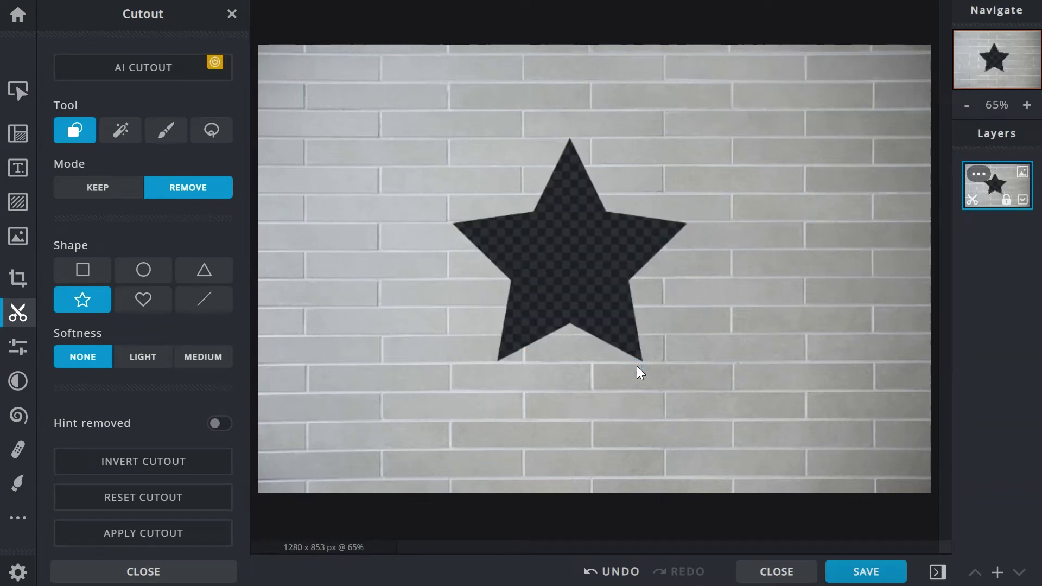
pyautogui.click(98, 189)
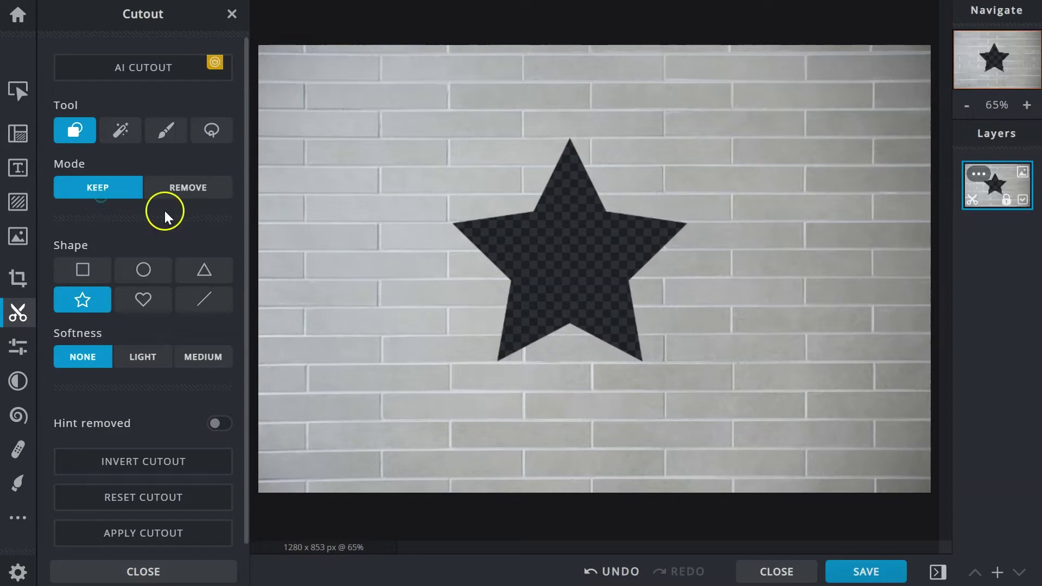
pyautogui.moveTo(565, 255); pyautogui.dragTo(646, 380)
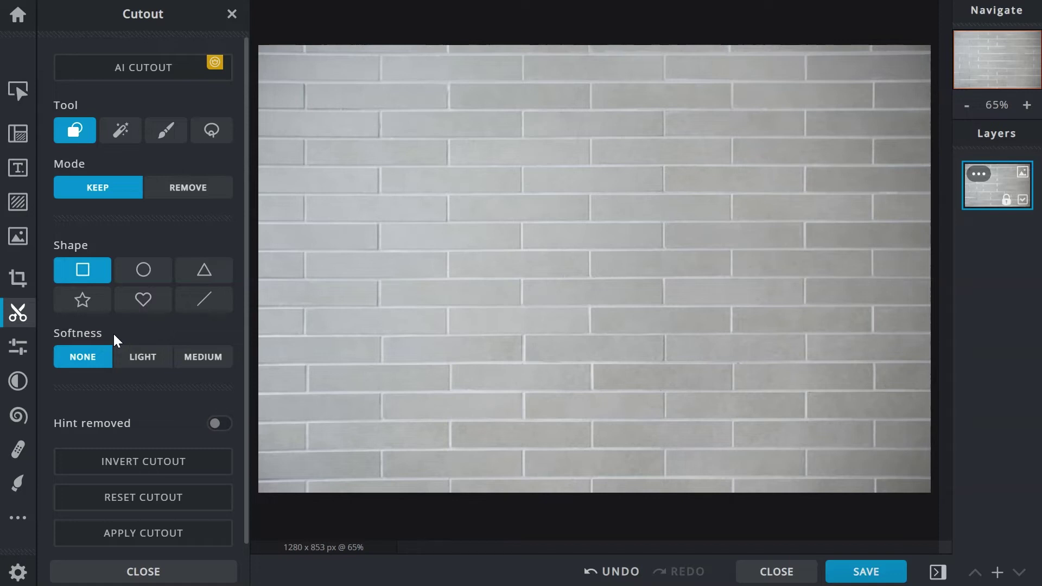
pyautogui.click(188, 190)
pyautogui.moveTo(524, 118); pyautogui.dragTo(659, 256)
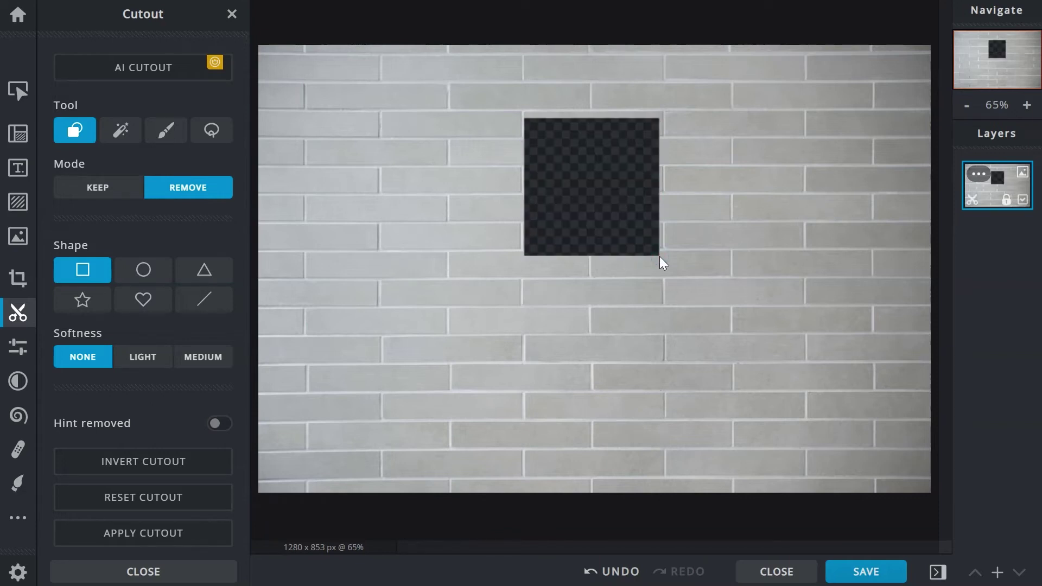
pyautogui.click(157, 359)
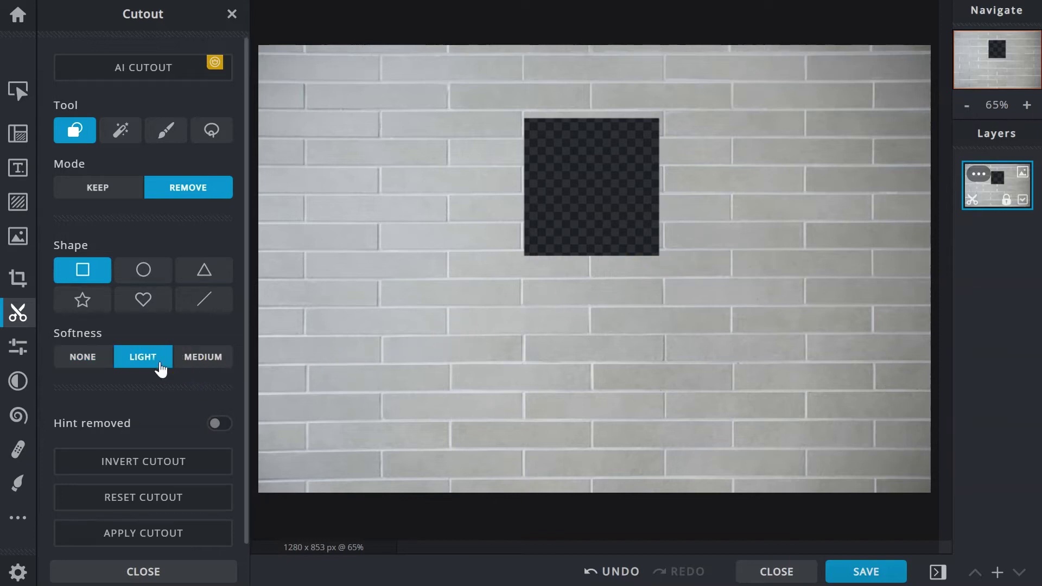
pyautogui.moveTo(468, 421); pyautogui.dragTo(516, 455)
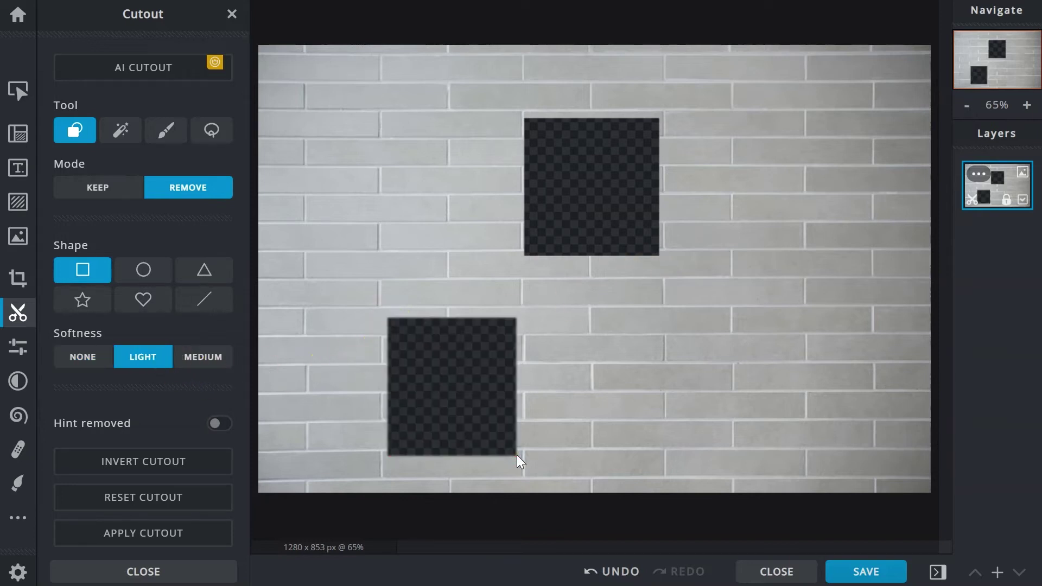
pyautogui.click(191, 353)
pyautogui.moveTo(619, 315); pyautogui.dragTo(754, 458)
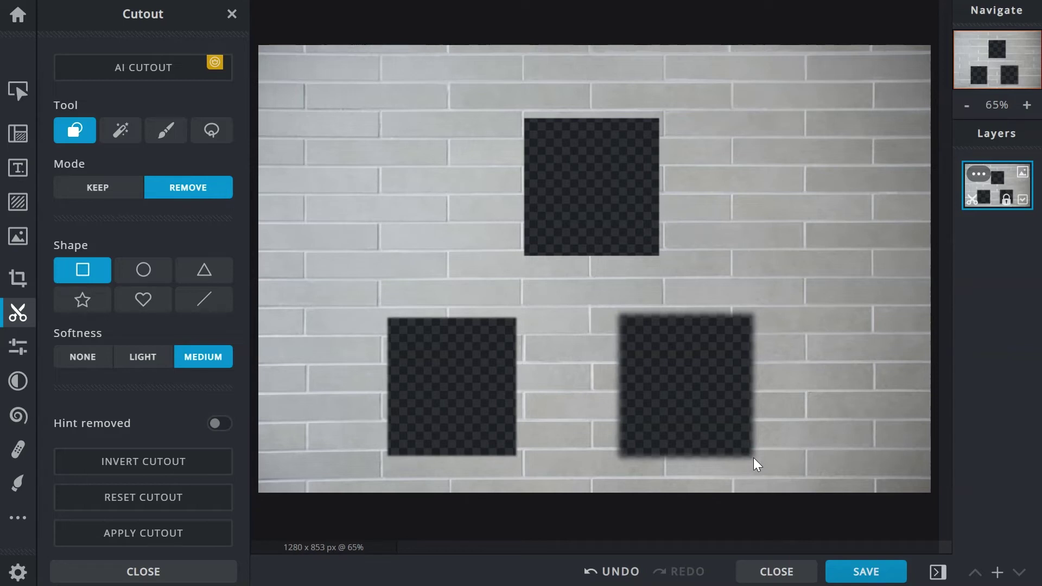
pyautogui.click(225, 424)
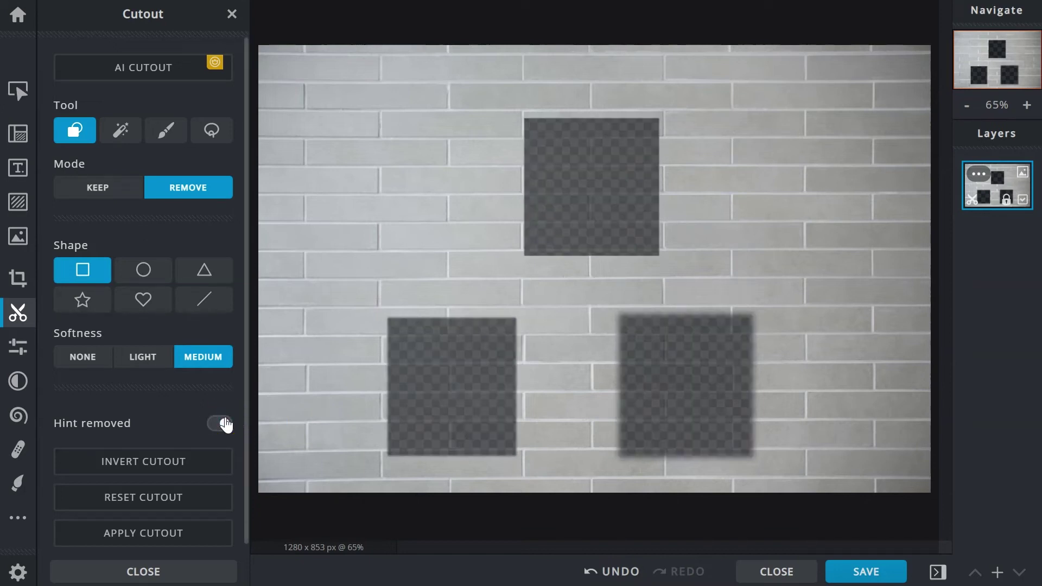
pyautogui.click(225, 424)
pyautogui.click(224, 424)
pyautogui.click(225, 424)
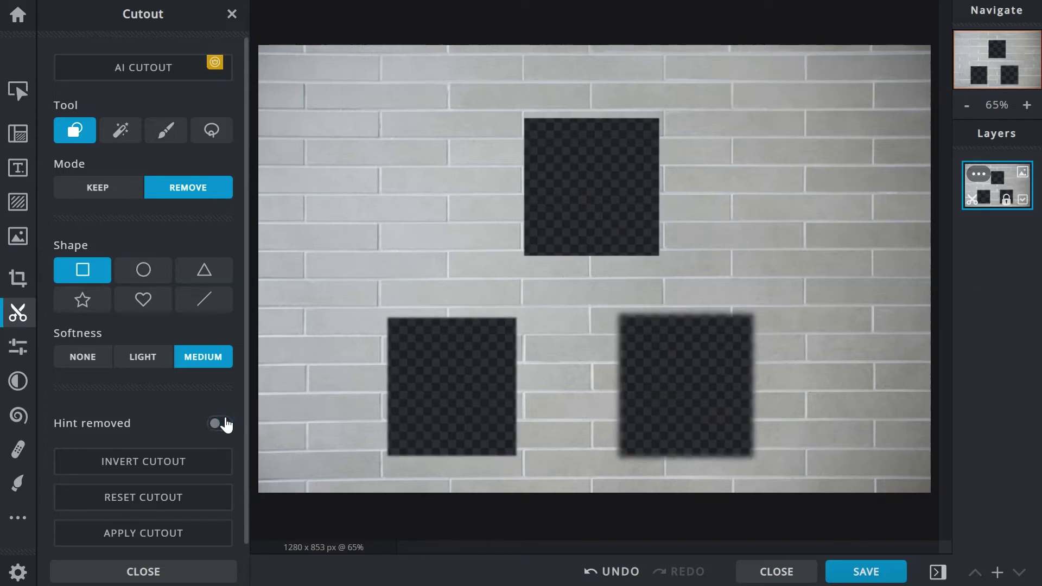
pyautogui.click(207, 469)
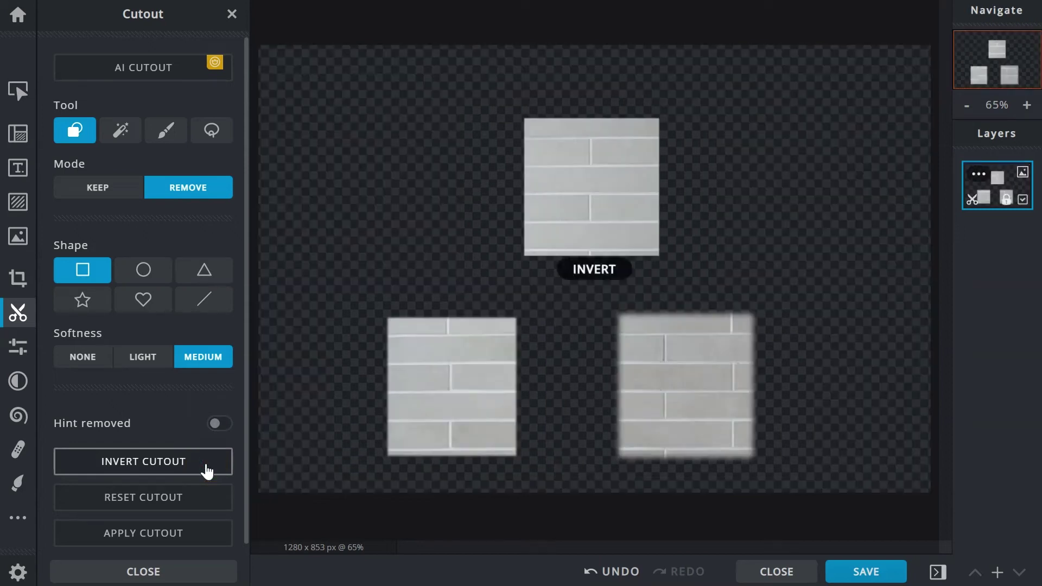
pyautogui.click(207, 470)
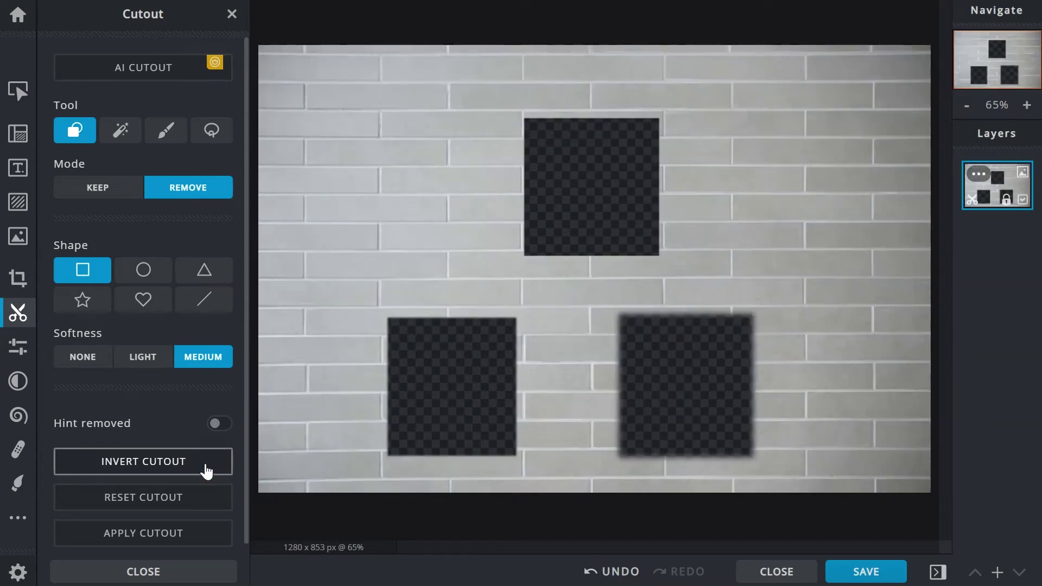
pyautogui.click(206, 496)
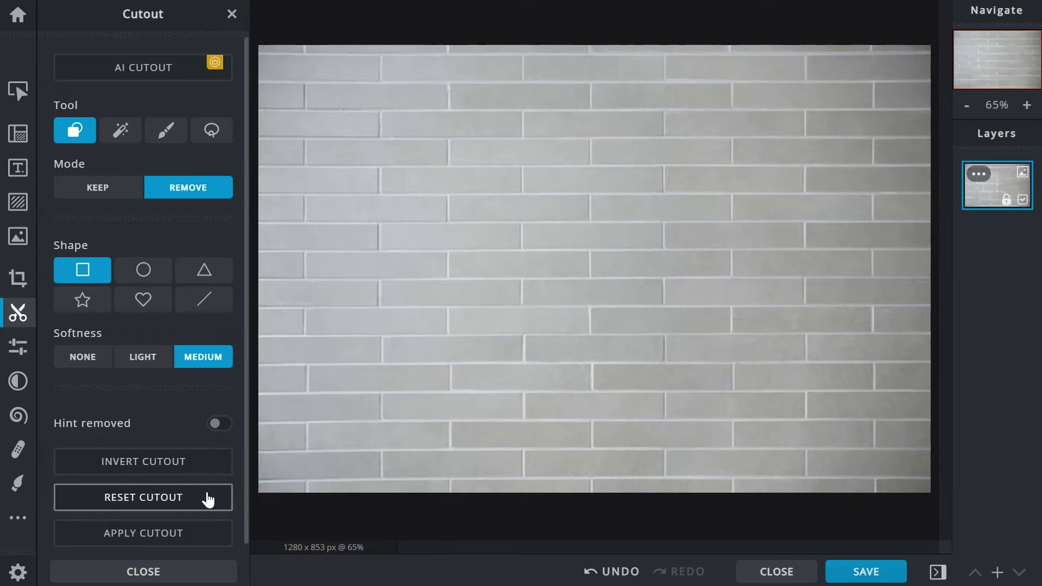
pyautogui.click(208, 498)
# Try the Magic Wand on the blue backdrop, restoring it and raising tolerance to 90 to remove it whole
pyautogui.click(210, 535)
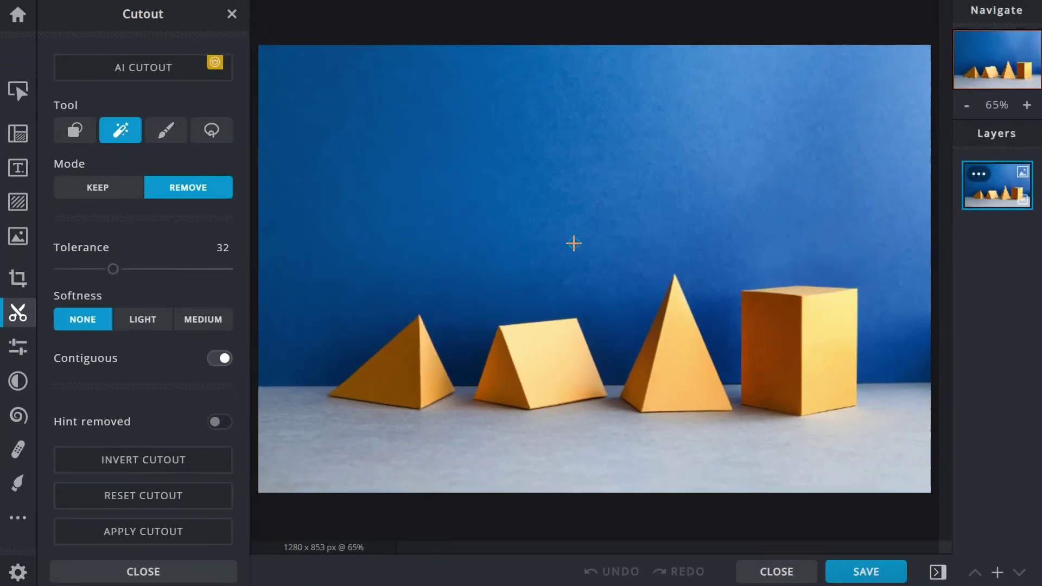
pyautogui.click(774, 327)
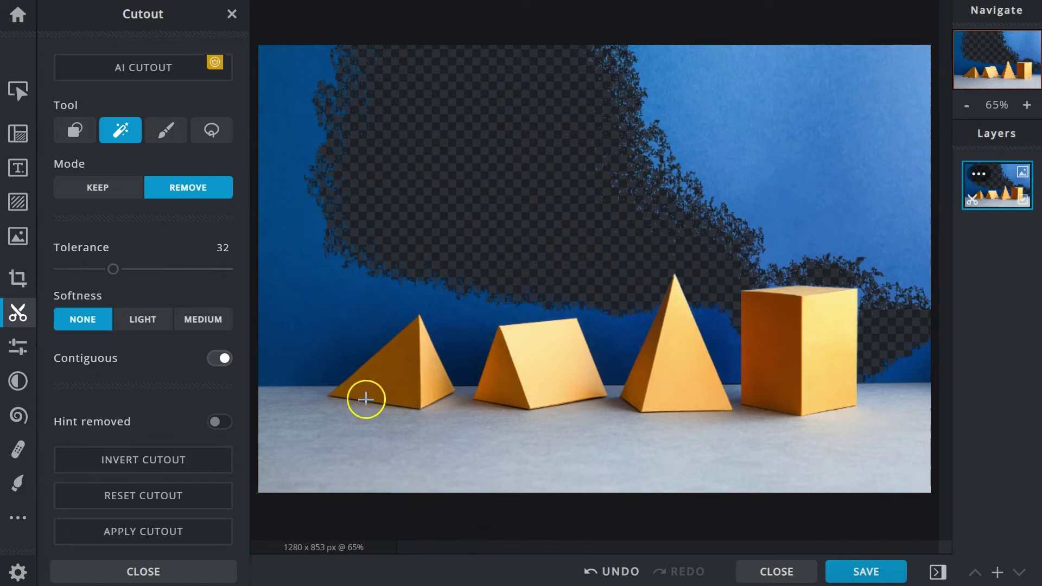
pyautogui.click(206, 498)
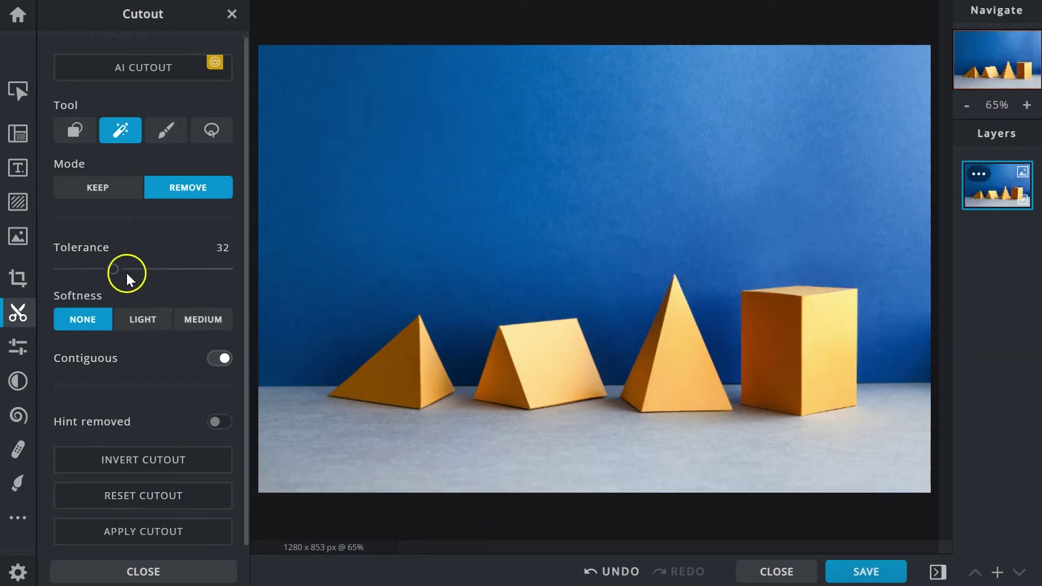
pyautogui.moveTo(114, 269); pyautogui.dragTo(212, 272)
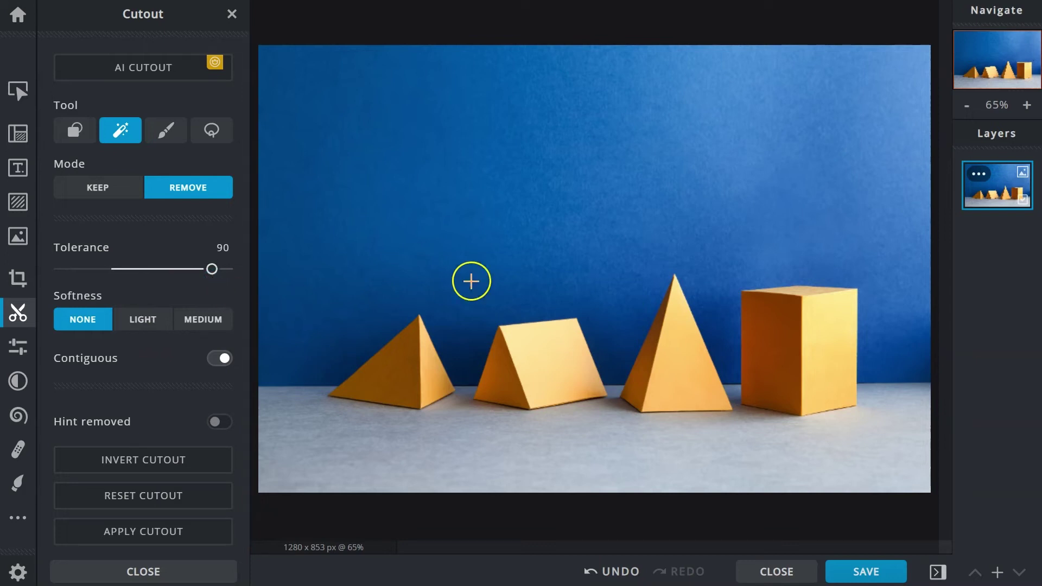
pyautogui.click(572, 248)
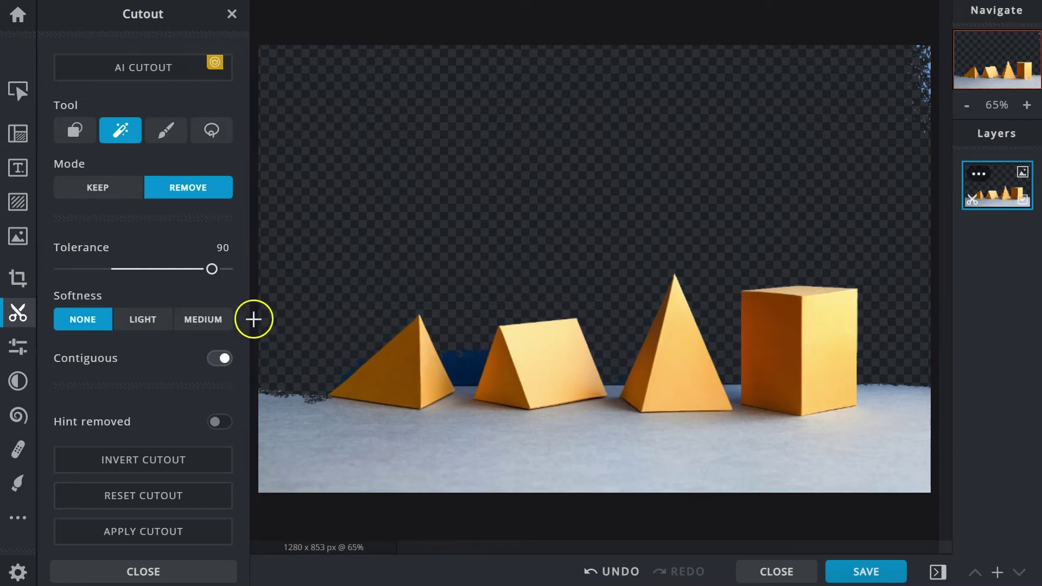
# Restore the blue background and make the left pyramid's dark face transparent
pyautogui.scroll(-5, 77, 249)
pyautogui.click(95, 491)
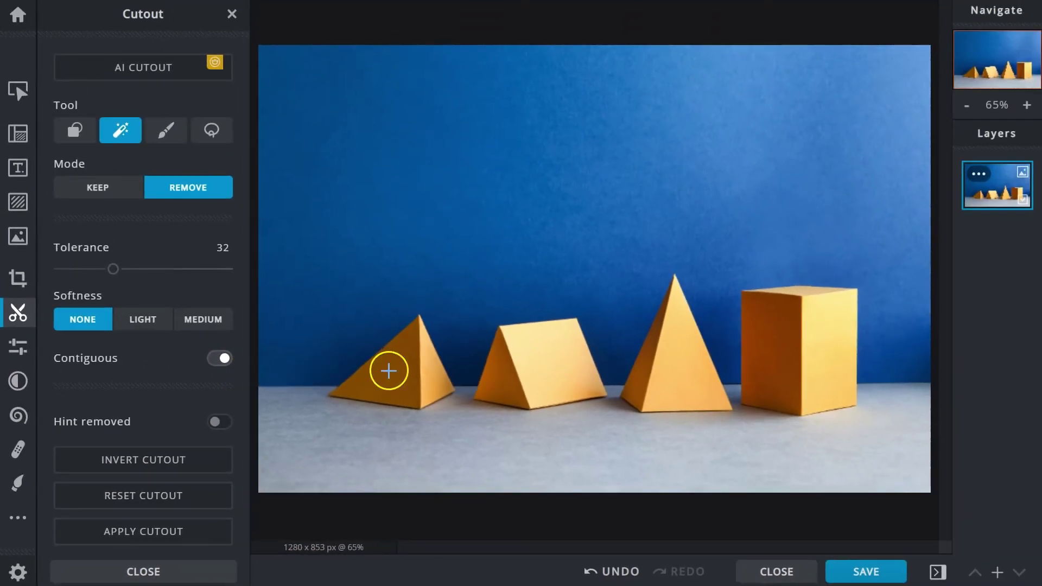
pyautogui.click(524, 305)
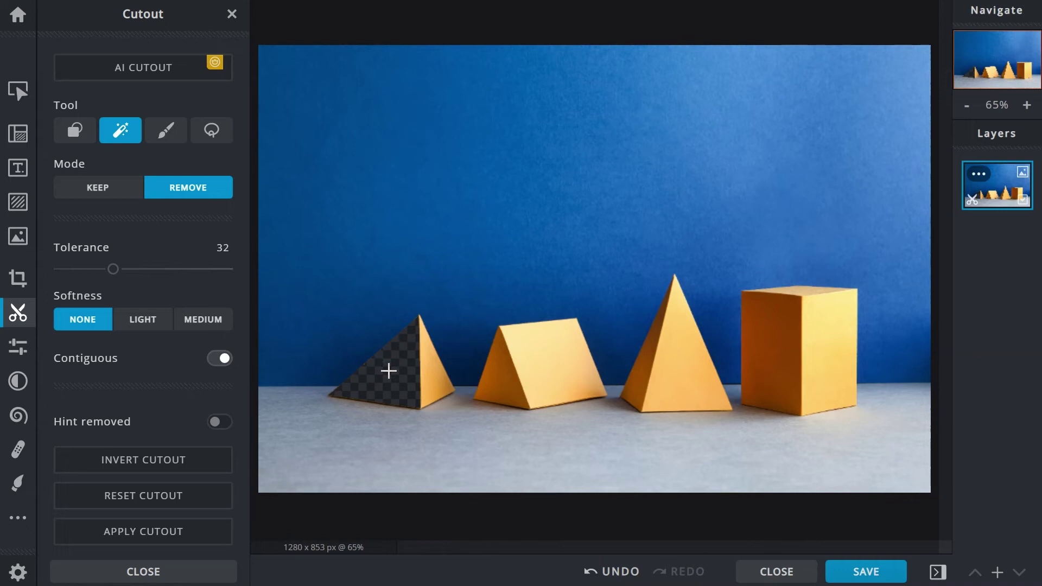
# Reset the cutout, turn Contiguous off, and remove every dark pyramid face in one click
pyautogui.click(217, 498)
pyautogui.click(223, 365)
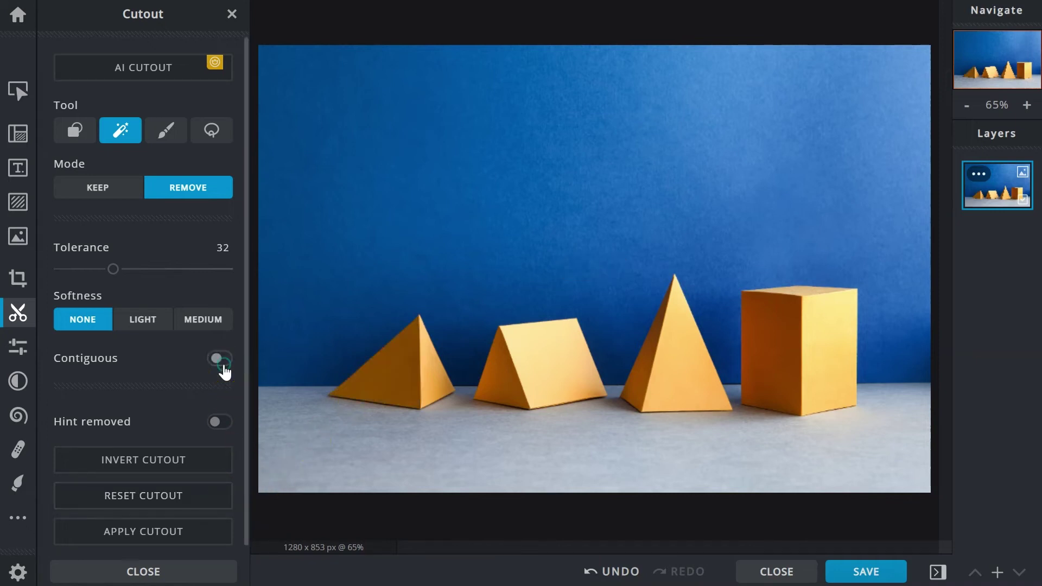
pyautogui.click(384, 371)
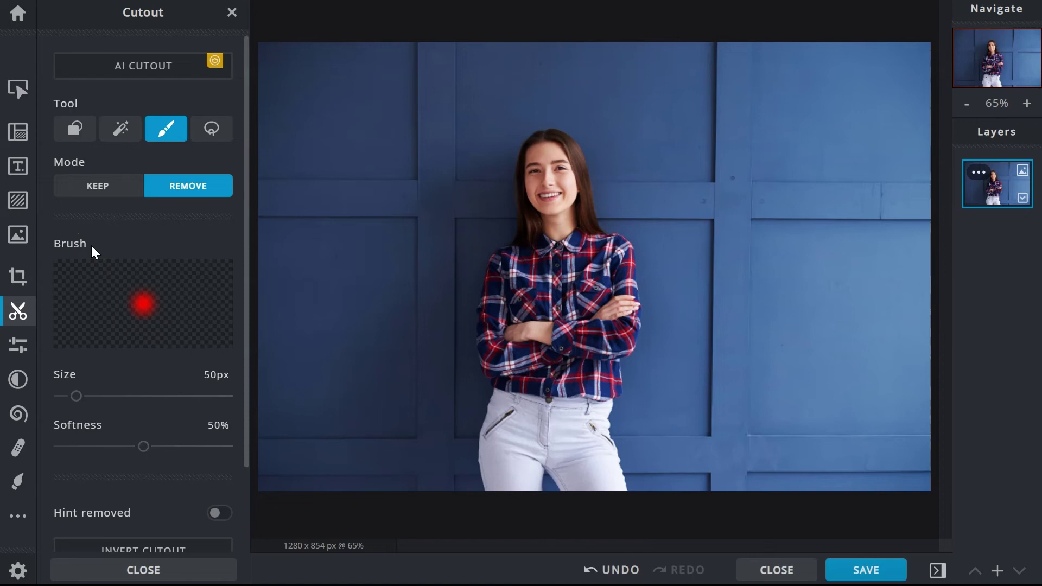
# With a 367px, 11% softness brush, erase the photo's left side, then restore it in Keep mode
pyautogui.moveTo(76, 396); pyautogui.dragTo(183, 416)
pyautogui.moveTo(143, 446); pyautogui.dragTo(78, 446)
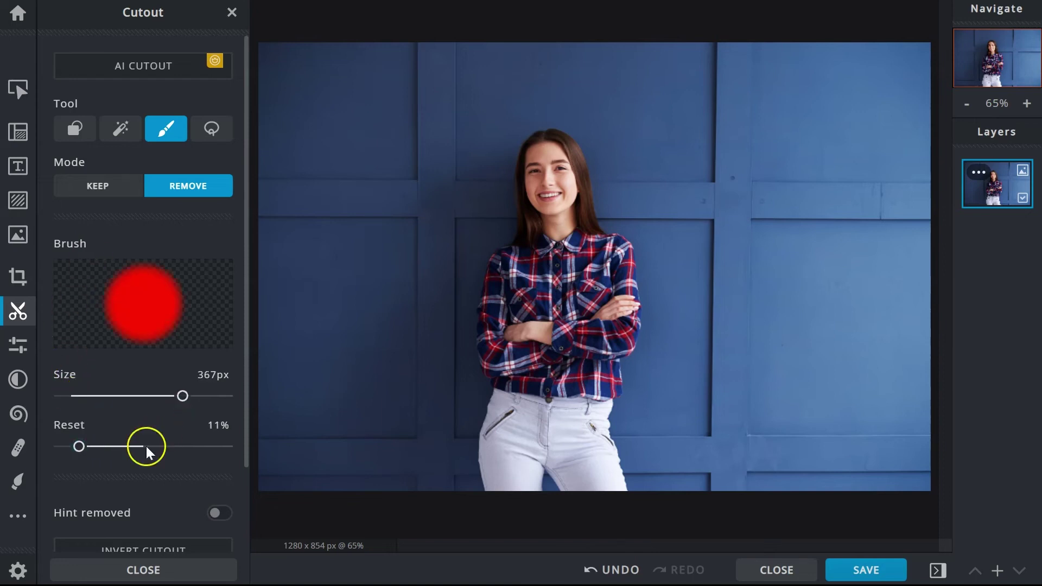
pyautogui.moveTo(298, 94)
pyautogui.mouseDown()
pyautogui.moveTo(280, 342)
pyautogui.moveTo(291, 458)
pyautogui.moveTo(368, 464)
pyautogui.moveTo(391, 220)
pyautogui.moveTo(368, 66)
pyautogui.mouseUp()
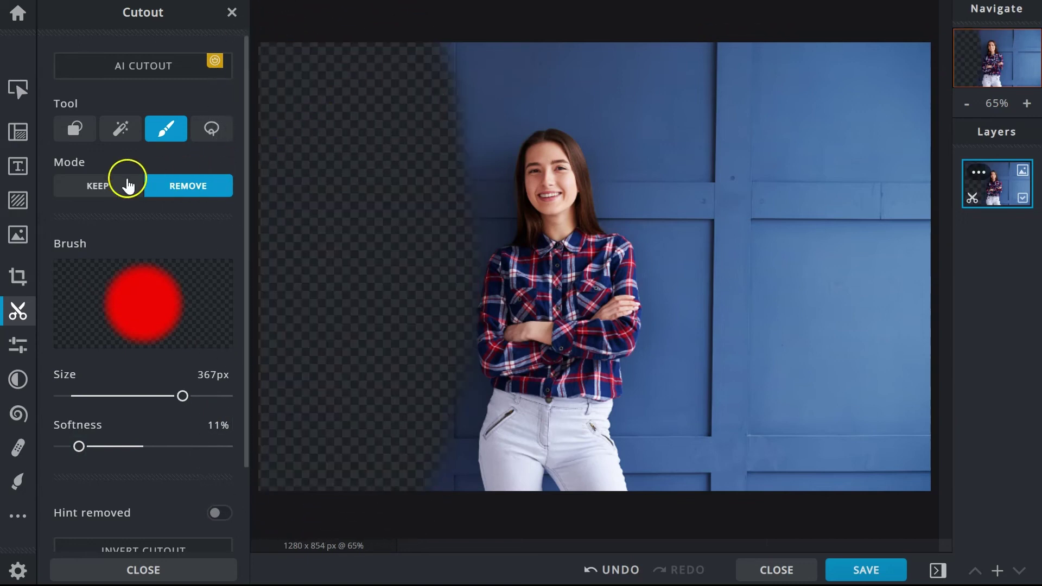
pyautogui.click(103, 189)
pyautogui.moveTo(293, 70)
pyautogui.mouseDown()
pyautogui.moveTo(289, 444)
pyautogui.moveTo(414, 438)
pyautogui.moveTo(410, 52)
pyautogui.moveTo(390, 328)
pyautogui.mouseUp()
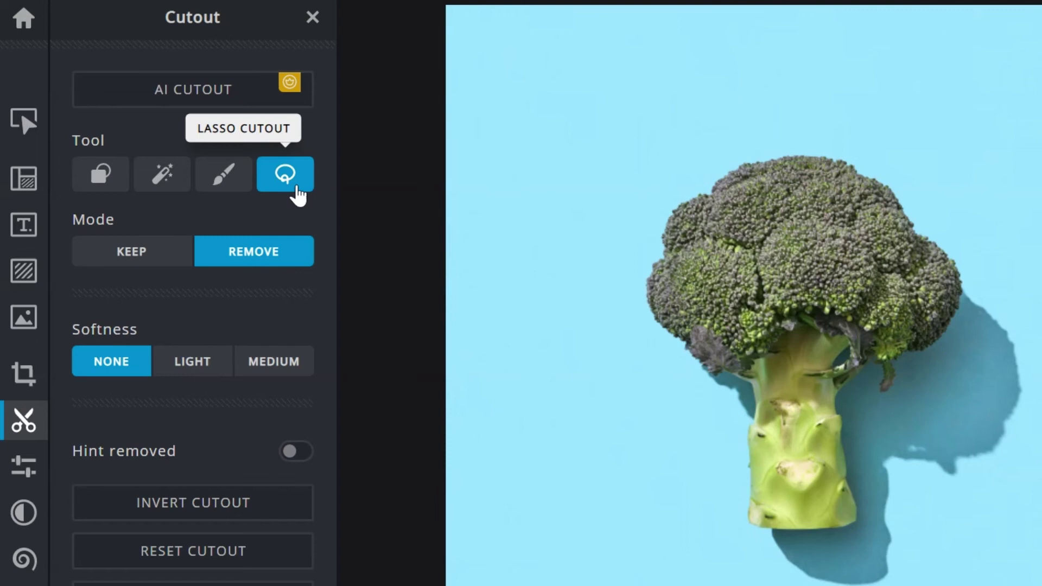
# In Keep mode, lasso-trace an outline around the whole broccoli
pyautogui.click(164, 265)
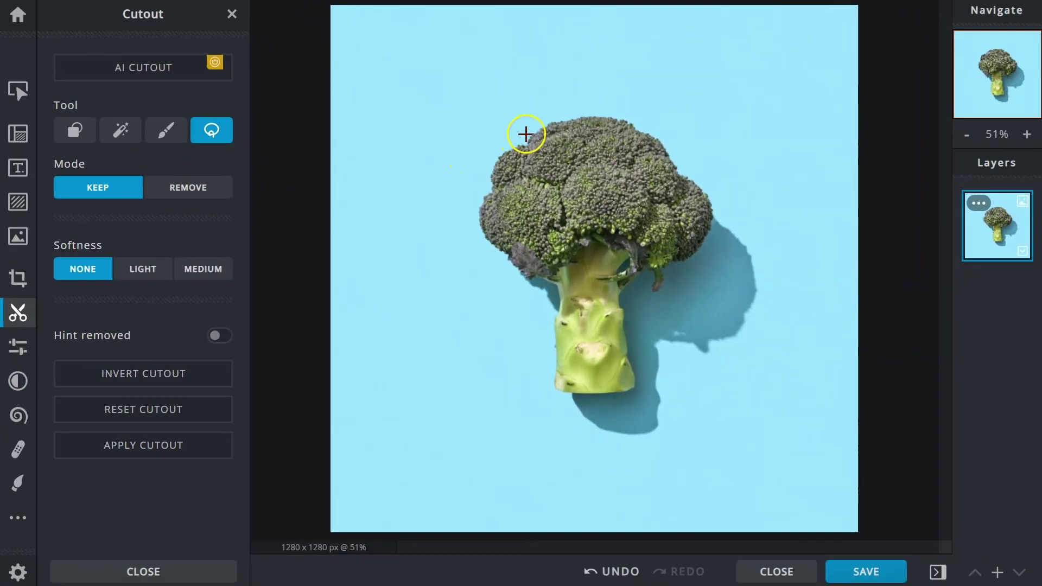
pyautogui.moveTo(710, 178); pyautogui.dragTo(650, 301)
pyautogui.moveTo(481, 224)
pyautogui.mouseDown()
pyautogui.moveTo(557, 296)
pyautogui.moveTo(555, 357)
pyautogui.moveTo(588, 390)
pyautogui.moveTo(634, 377)
pyautogui.moveTo(626, 298)
pyautogui.moveTo(674, 263)
pyautogui.moveTo(710, 202)
pyautogui.moveTo(667, 151)
pyautogui.moveTo(618, 117)
pyautogui.moveTo(535, 131)
pyautogui.mouseUp()
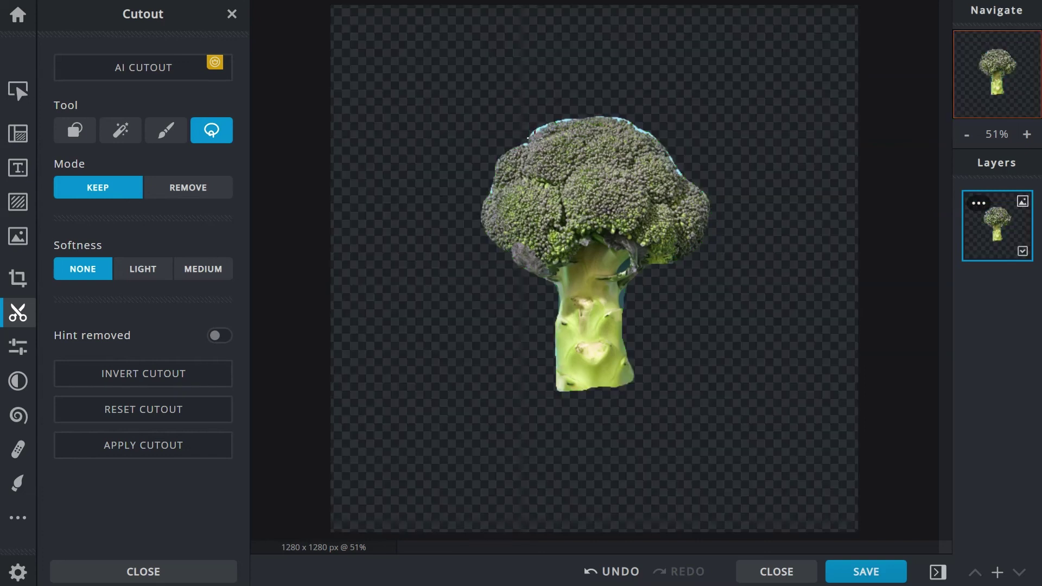
# Reset the cutout, retrace the broccoli with the removed-area hint shown, then lasso away blue near its top
pyautogui.click(211, 409)
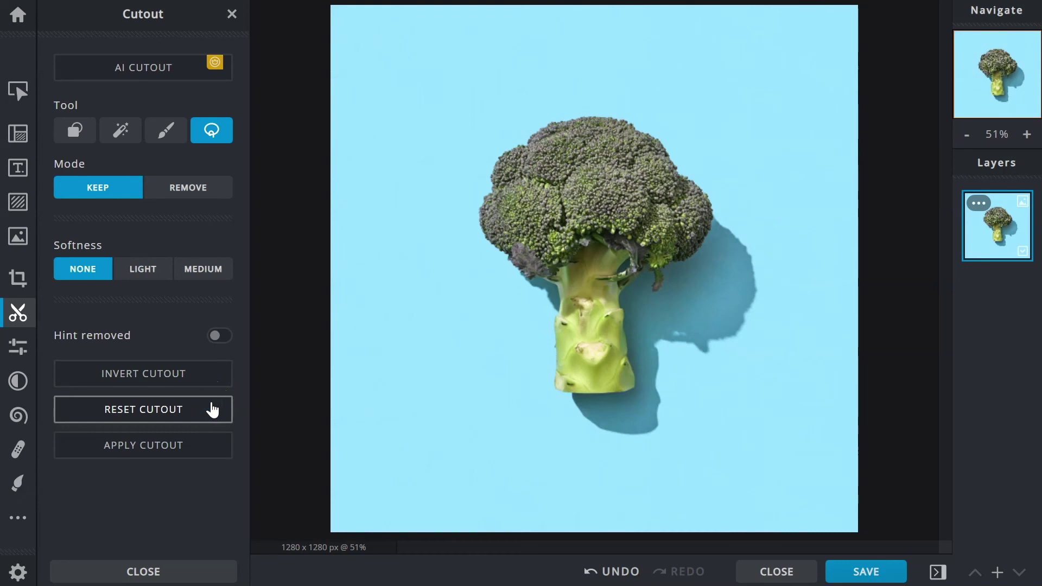
pyautogui.moveTo(548, 117)
pyautogui.mouseDown()
pyautogui.moveTo(505, 154)
pyautogui.moveTo(484, 205)
pyautogui.moveTo(513, 262)
pyautogui.moveTo(558, 294)
pyautogui.moveTo(556, 379)
pyautogui.moveTo(611, 389)
pyautogui.mouseUp()
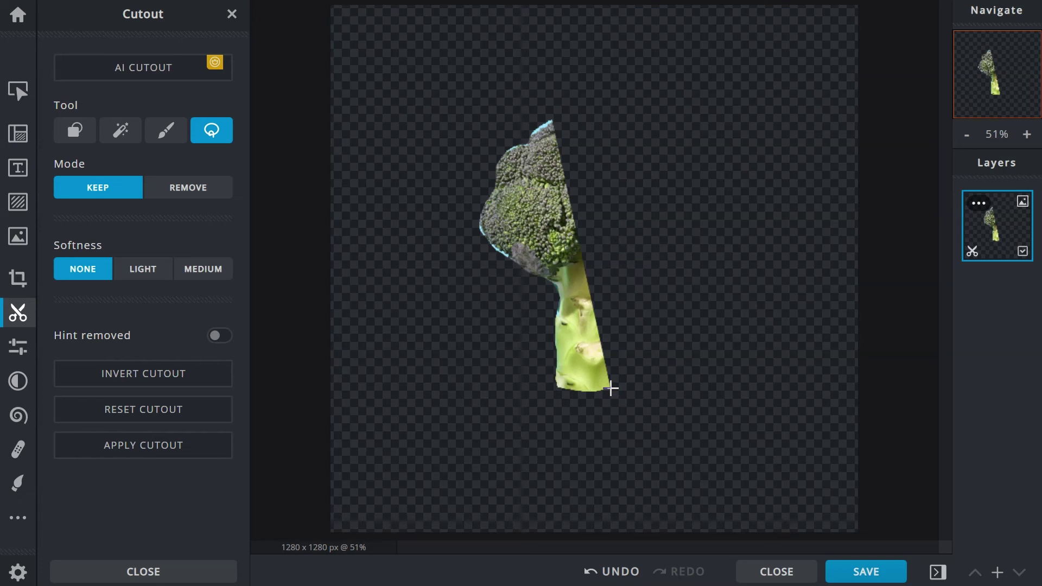
pyautogui.click(221, 337)
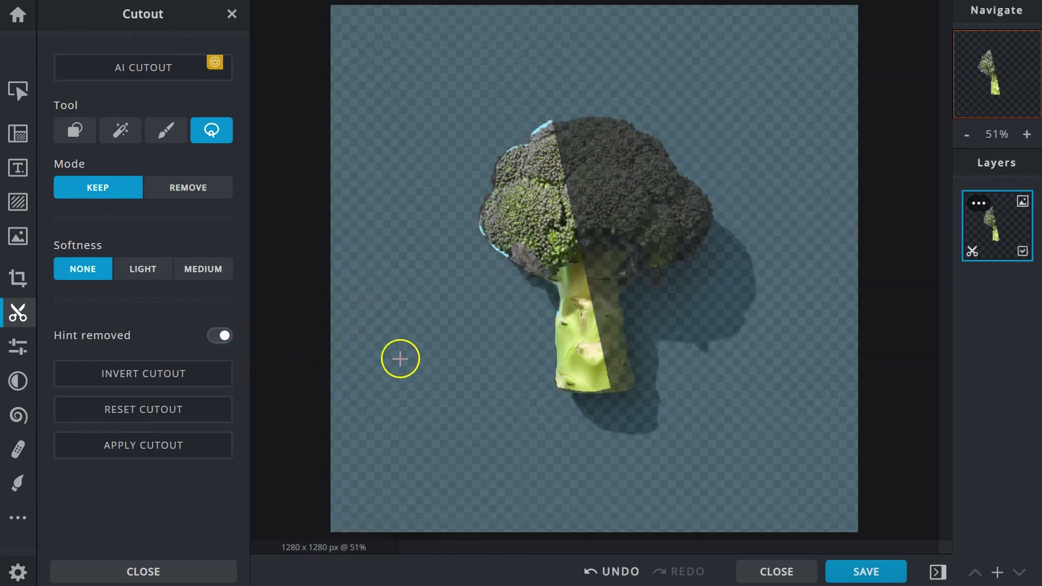
pyautogui.moveTo(594, 388)
pyautogui.mouseDown()
pyautogui.moveTo(634, 385)
pyautogui.moveTo(629, 273)
pyautogui.moveTo(679, 252)
pyautogui.moveTo(705, 224)
pyautogui.moveTo(695, 182)
pyautogui.moveTo(673, 142)
pyautogui.moveTo(603, 101)
pyautogui.moveTo(553, 118)
pyautogui.moveTo(541, 171)
pyautogui.mouseUp()
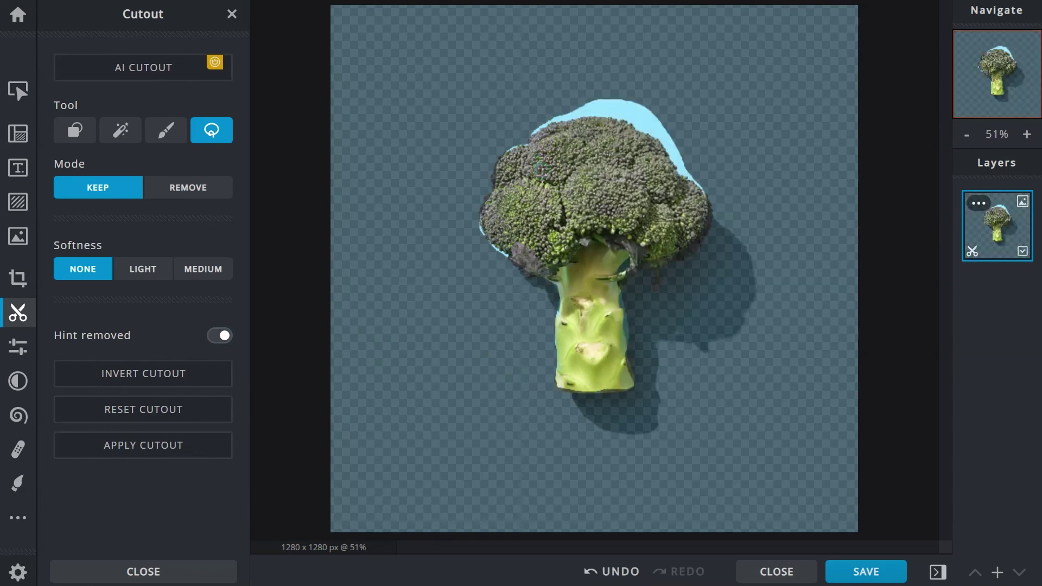
pyautogui.click(223, 336)
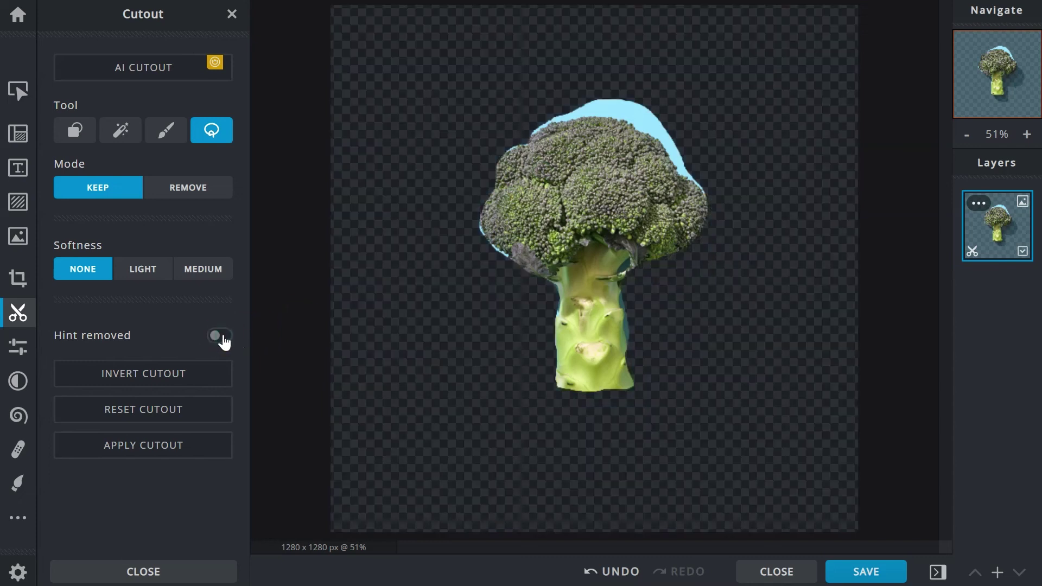
pyautogui.click(214, 190)
pyautogui.moveTo(560, 83)
pyautogui.mouseDown()
pyautogui.moveTo(531, 132)
pyautogui.moveTo(616, 115)
pyautogui.moveTo(714, 199)
pyautogui.moveTo(702, 128)
pyautogui.moveTo(607, 80)
pyautogui.mouseUp()
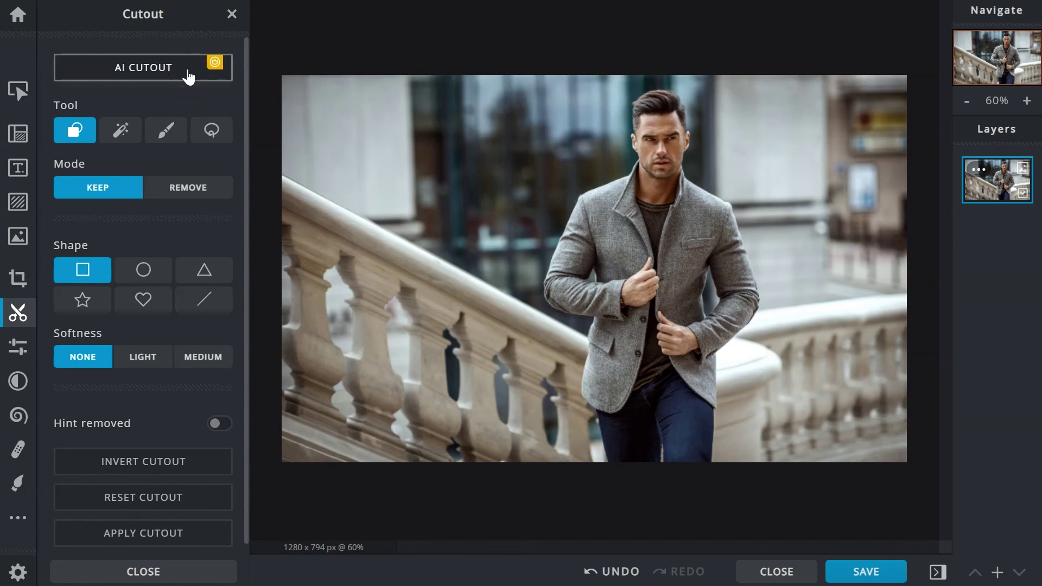
# Remove the background with AI Cutout and zoom in three steps on the man's jacket
pyautogui.click(188, 70)
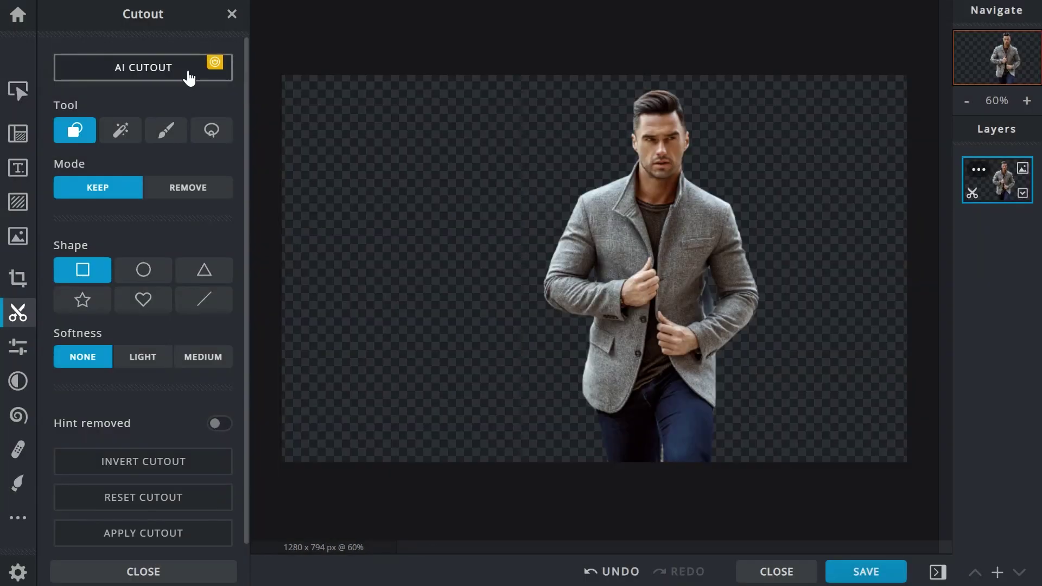
pyautogui.click(1027, 101)
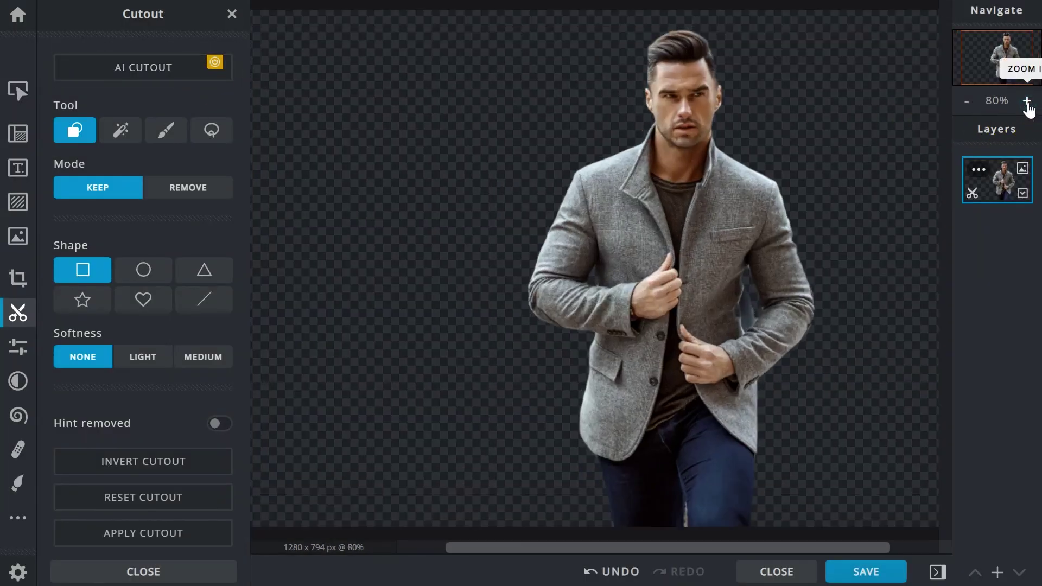
pyautogui.click(1027, 101)
pyautogui.click(1028, 101)
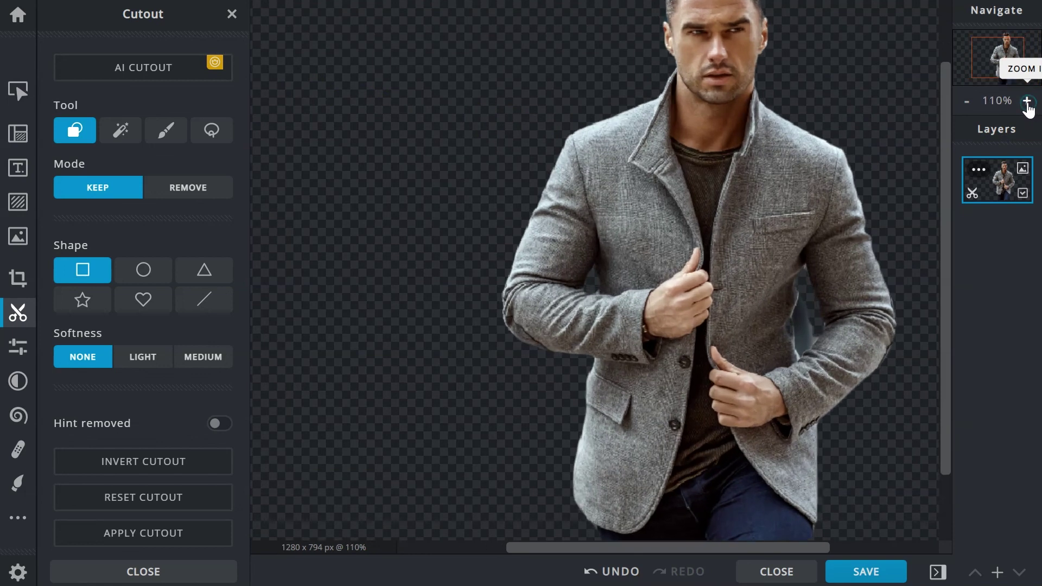
# With a 31px brush, erase a sliver at the jacket's right edge, then restore part of it in Keep mode
pyautogui.click(168, 133)
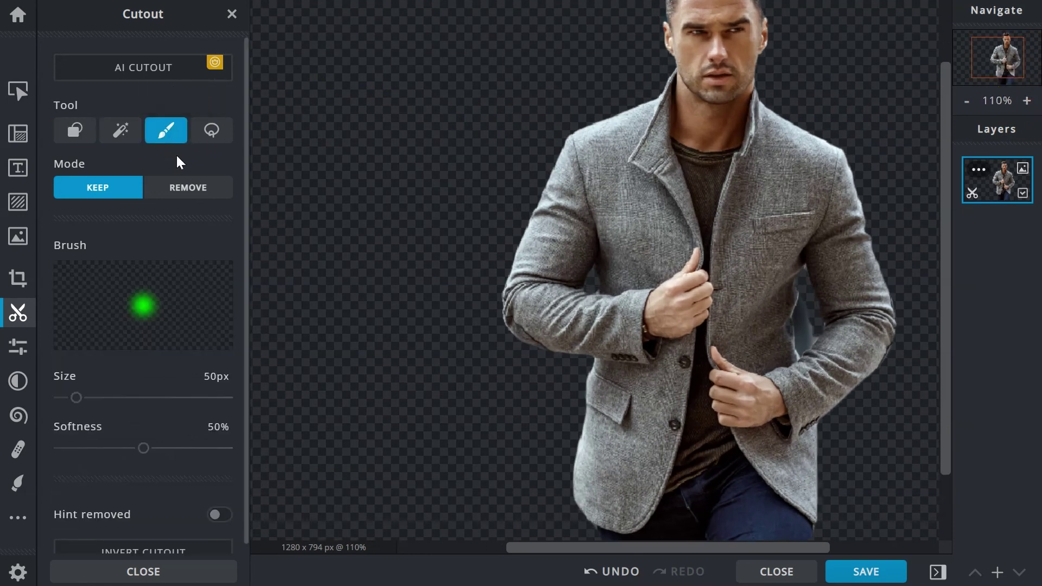
pyautogui.click(181, 186)
pyautogui.moveTo(76, 398); pyautogui.dragTo(70, 402)
pyautogui.moveTo(803, 303)
pyautogui.mouseDown()
pyautogui.moveTo(805, 341)
pyautogui.moveTo(809, 303)
pyautogui.mouseUp()
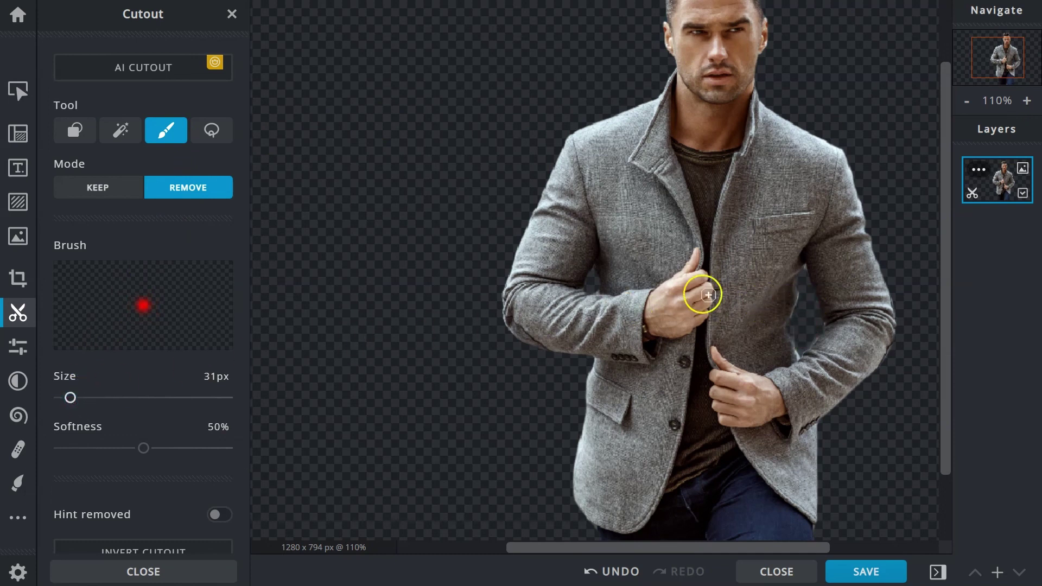
pyautogui.click(107, 193)
pyautogui.moveTo(782, 342)
pyautogui.mouseDown()
pyautogui.moveTo(787, 327)
pyautogui.moveTo(772, 311)
pyautogui.mouseUp()
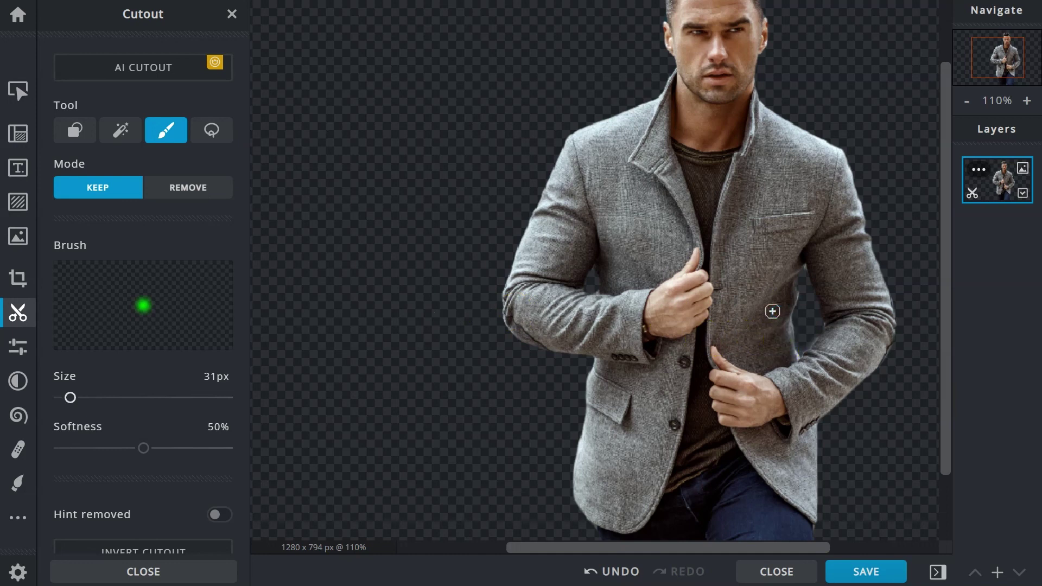